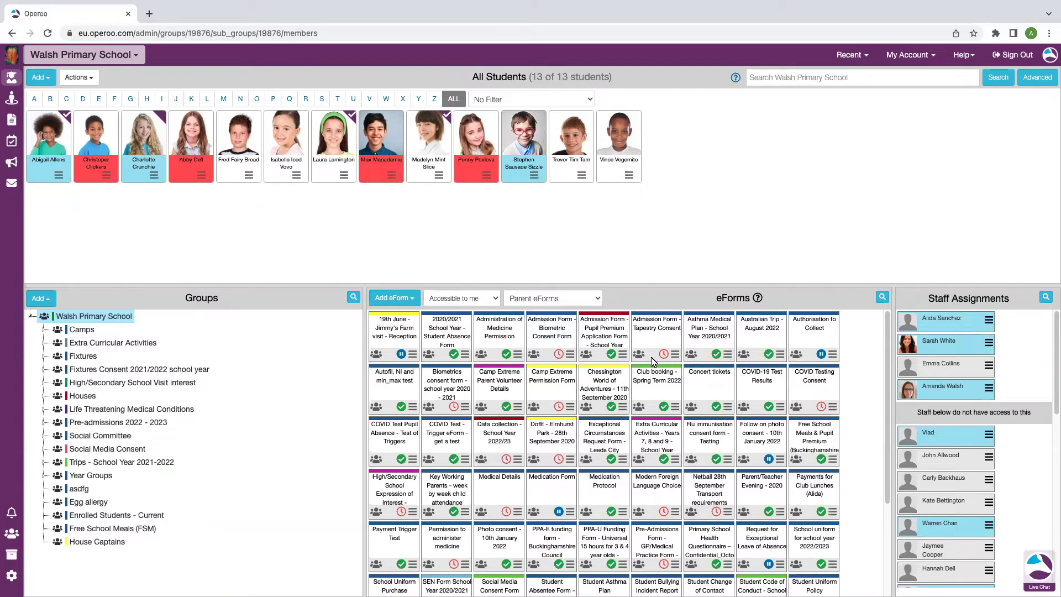
# Look through the help options and the live chat conversations, closing both when done
pyautogui.click(974, 57)
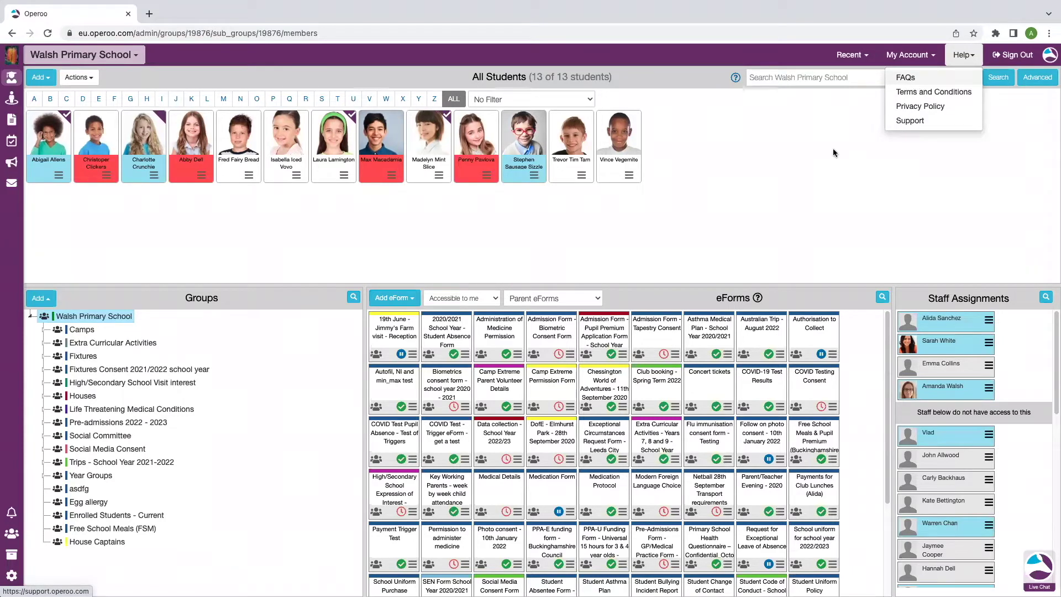
pyautogui.click(972, 54)
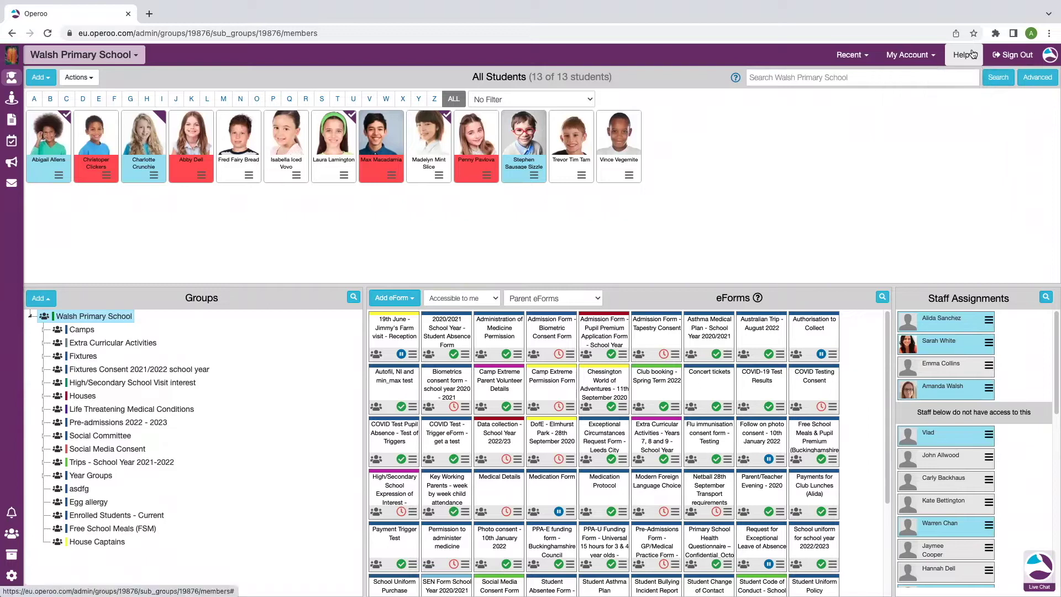
pyautogui.click(1036, 569)
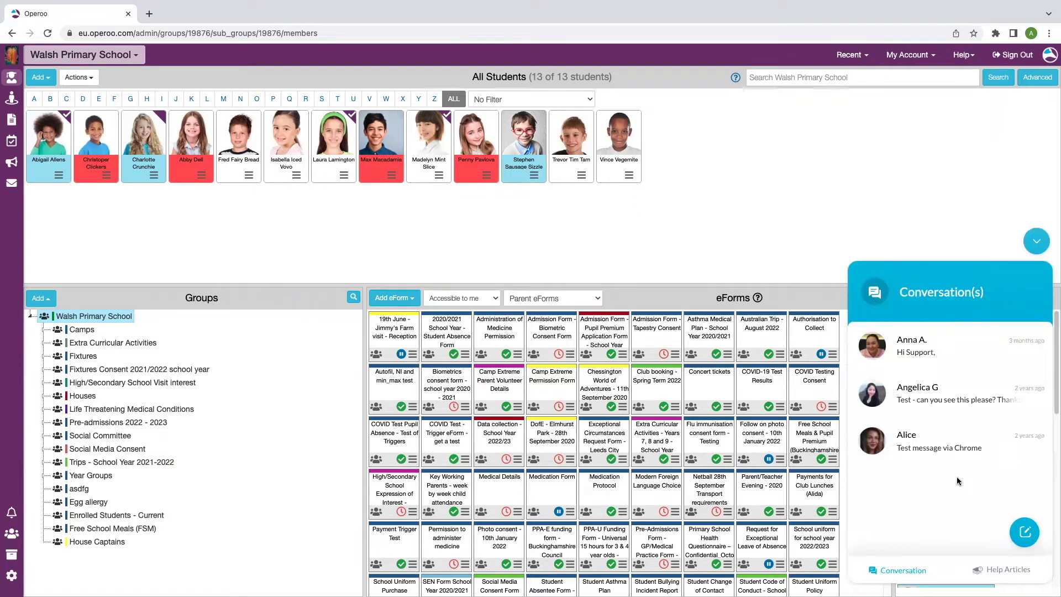
pyautogui.click(1036, 241)
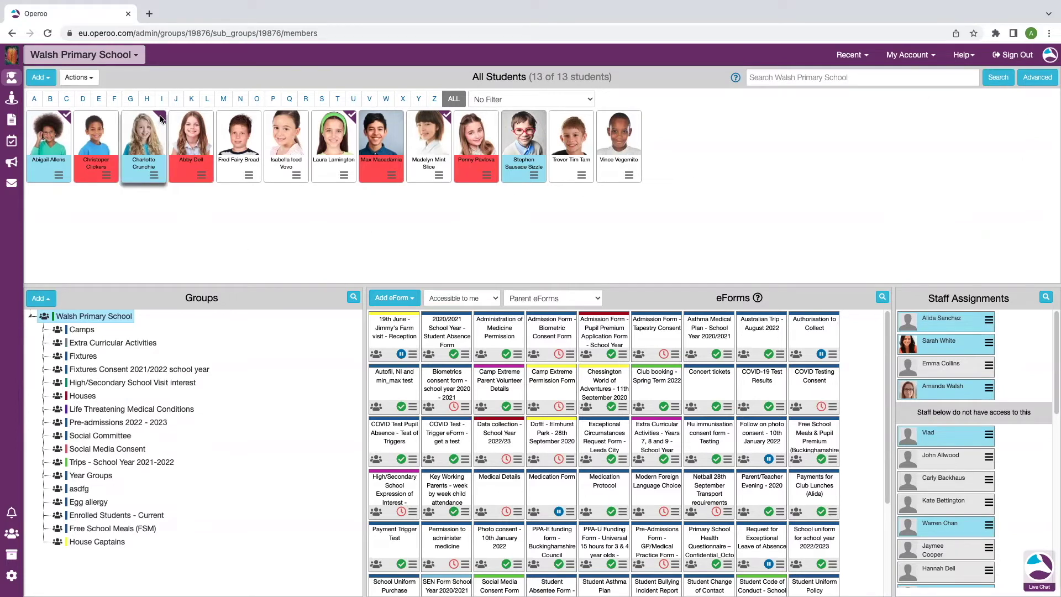
# Enable the student account for the child with red glasses and check the account marker on the student's card
pyautogui.moveTo(161, 119)
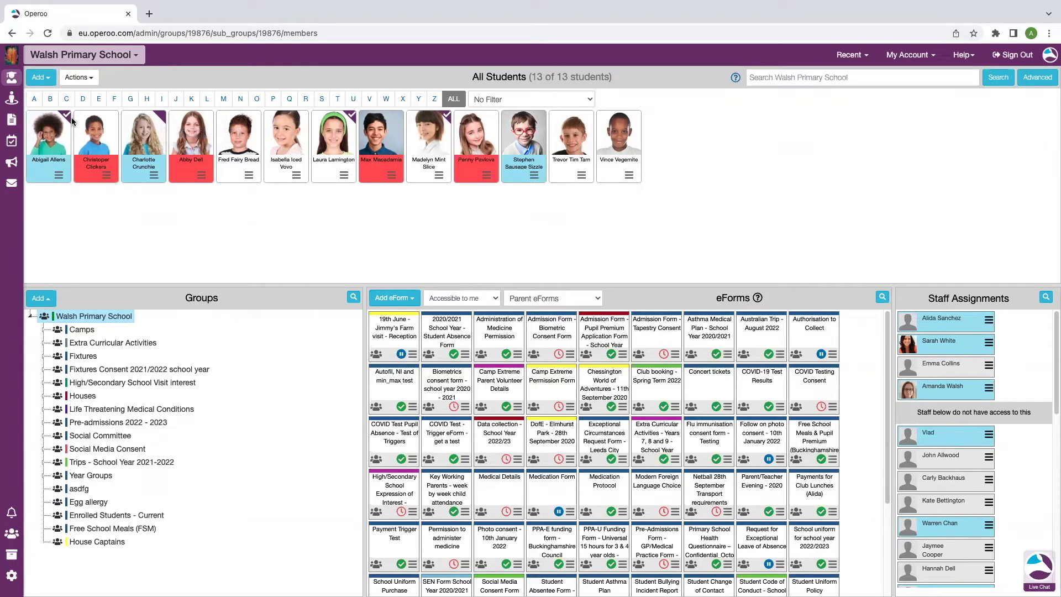
pyautogui.moveTo(68, 119)
pyautogui.click(535, 176)
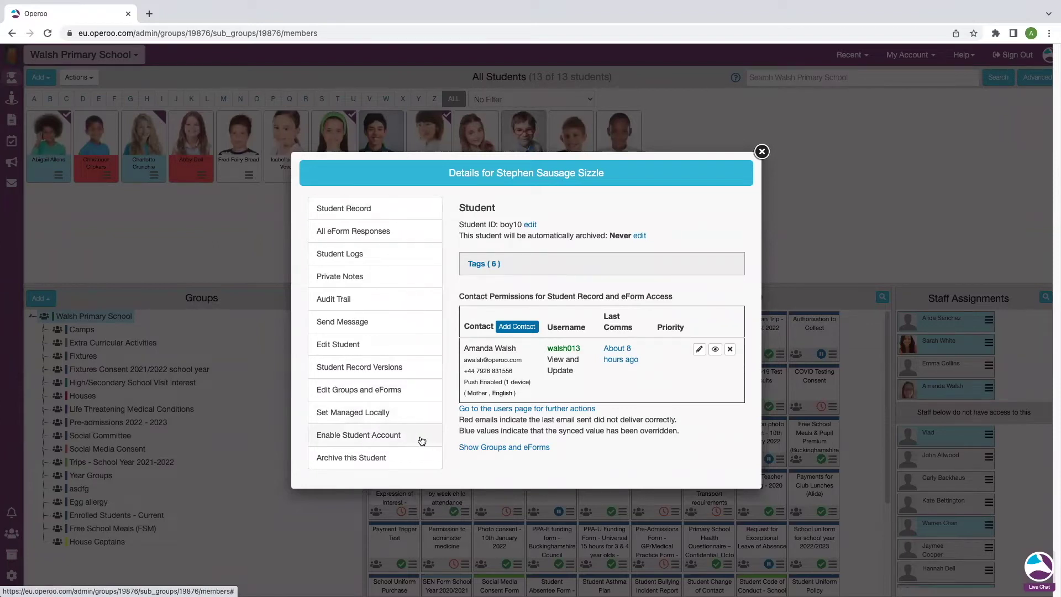
pyautogui.click(369, 436)
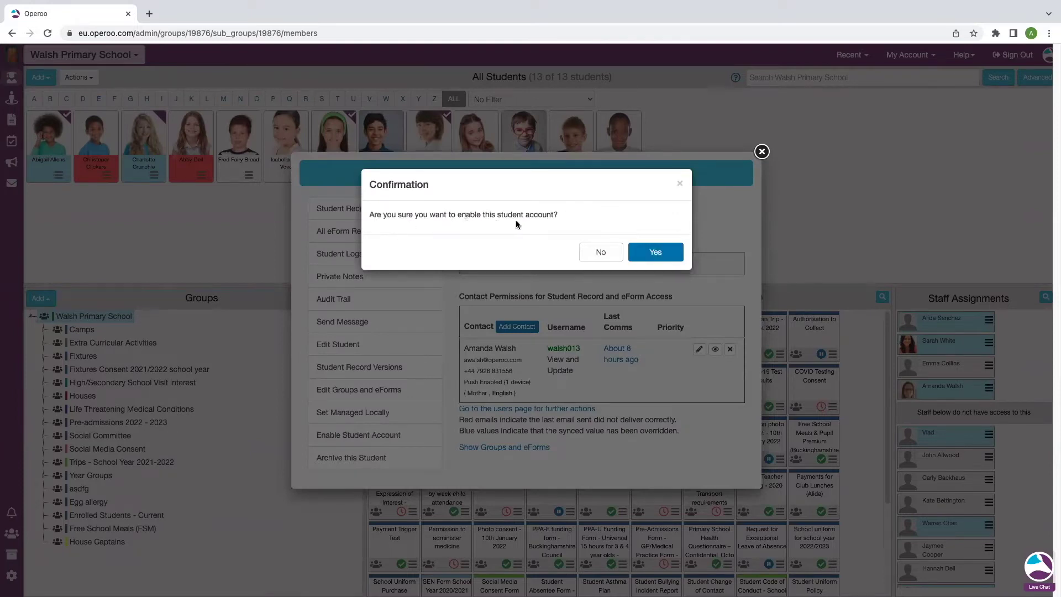
pyautogui.click(655, 253)
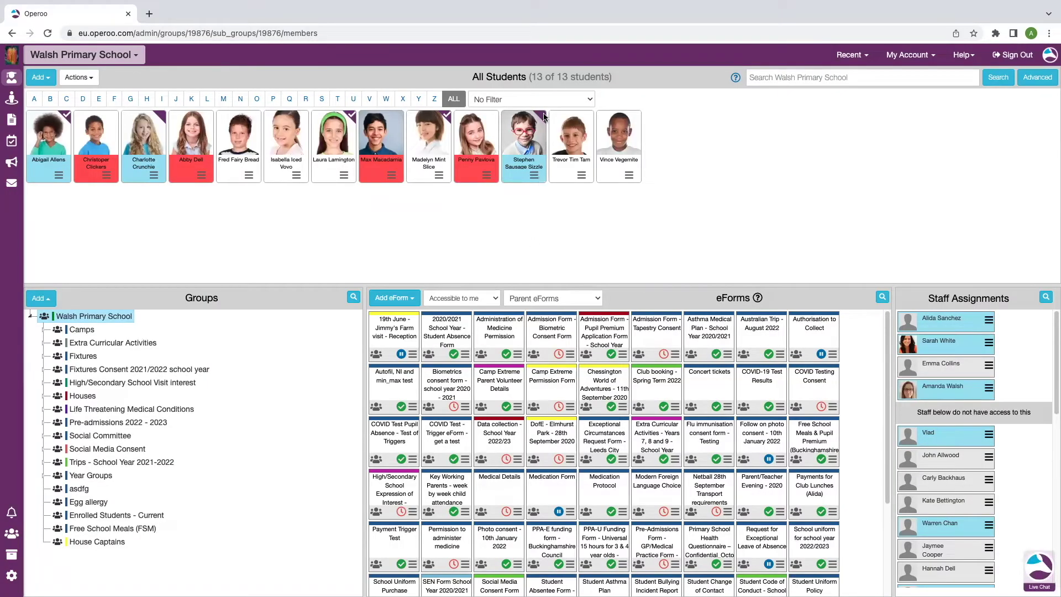
pyautogui.moveTo(542, 121)
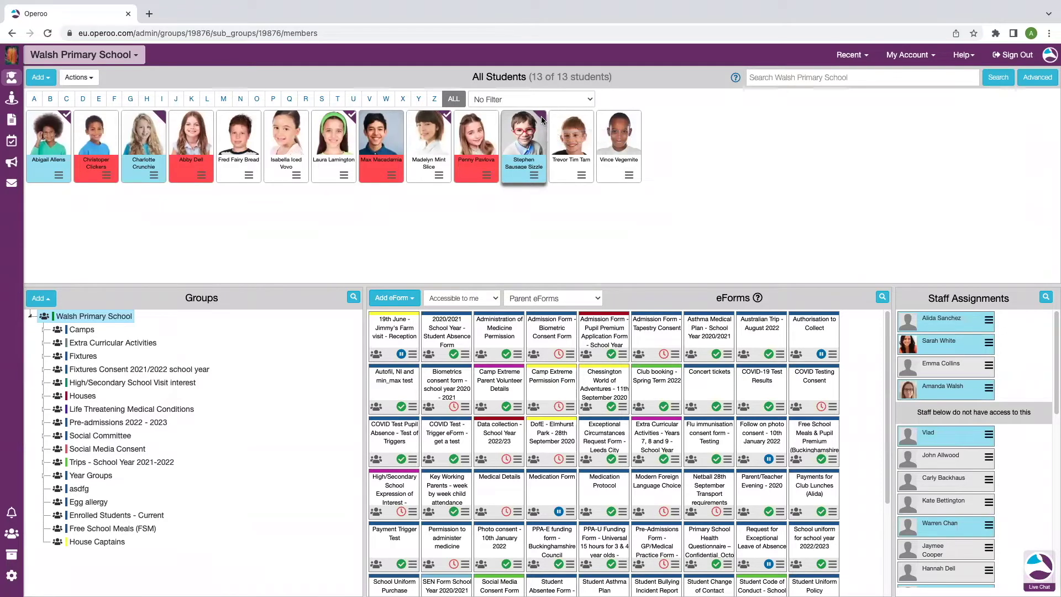
# Open the same student's details and reveal the account credentials, checking the username, password and email address entry
pyautogui.click(535, 178)
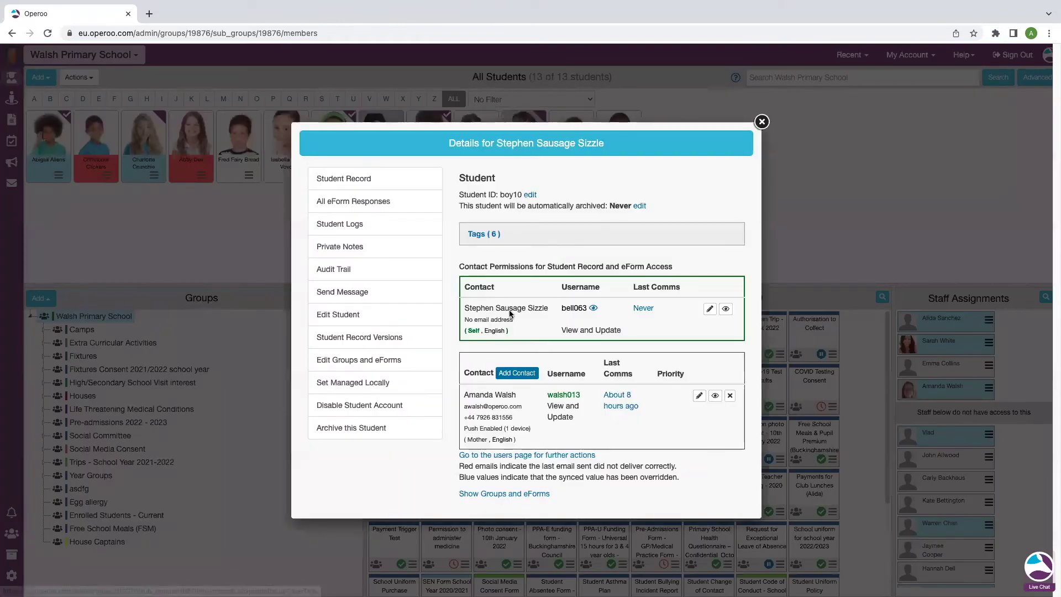
pyautogui.doubleClick(586, 307)
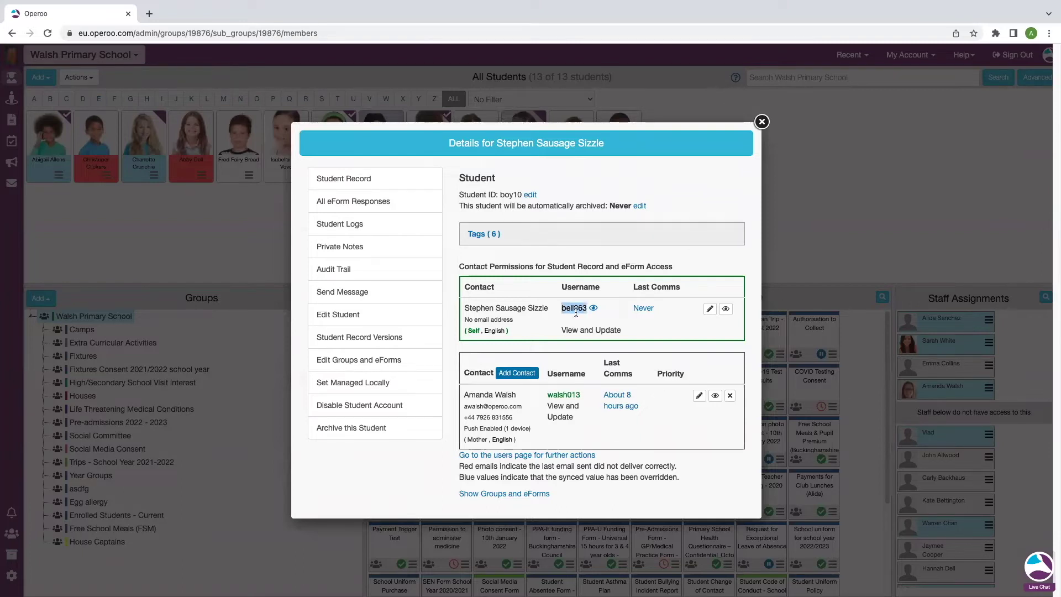
pyautogui.click(593, 309)
pyautogui.moveTo(513, 321); pyautogui.dragTo(466, 321)
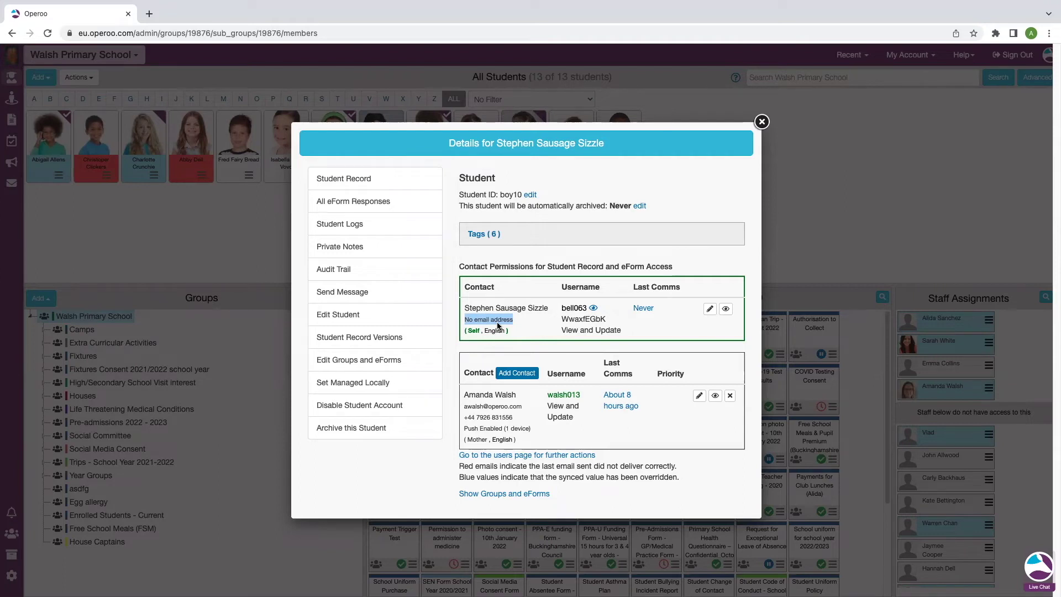
# Set an override email address in the student's own contact details, save it and close the student's details
pyautogui.click(710, 308)
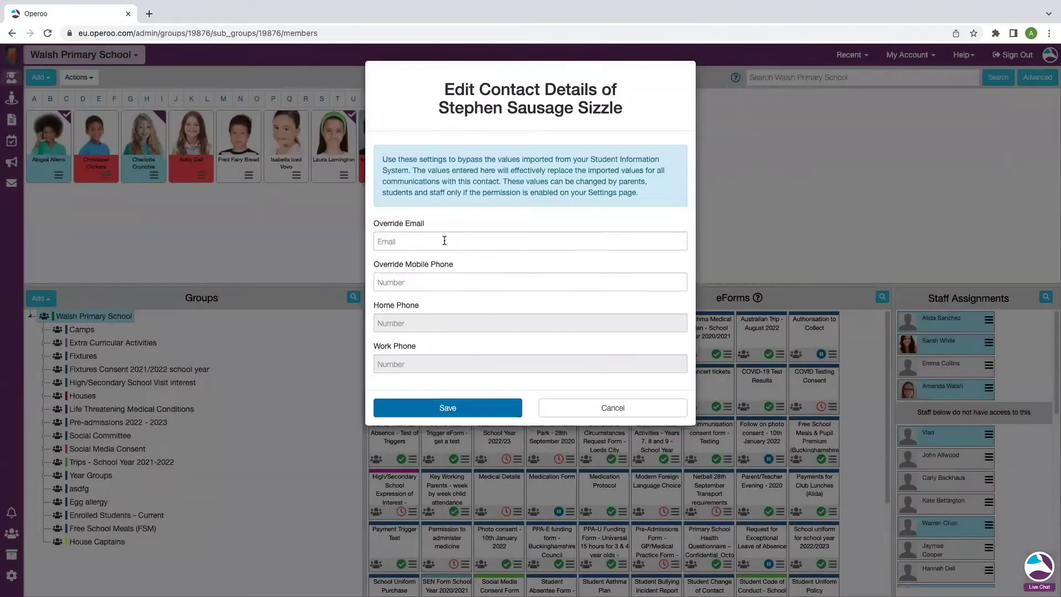
pyautogui.click(445, 242)
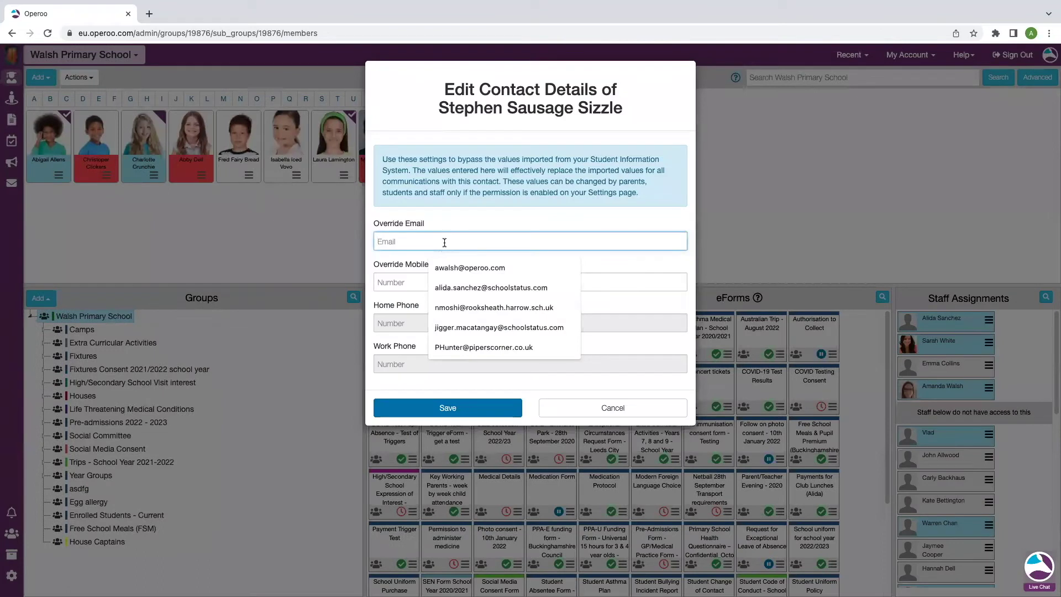
pyautogui.click(453, 268)
pyautogui.click(448, 408)
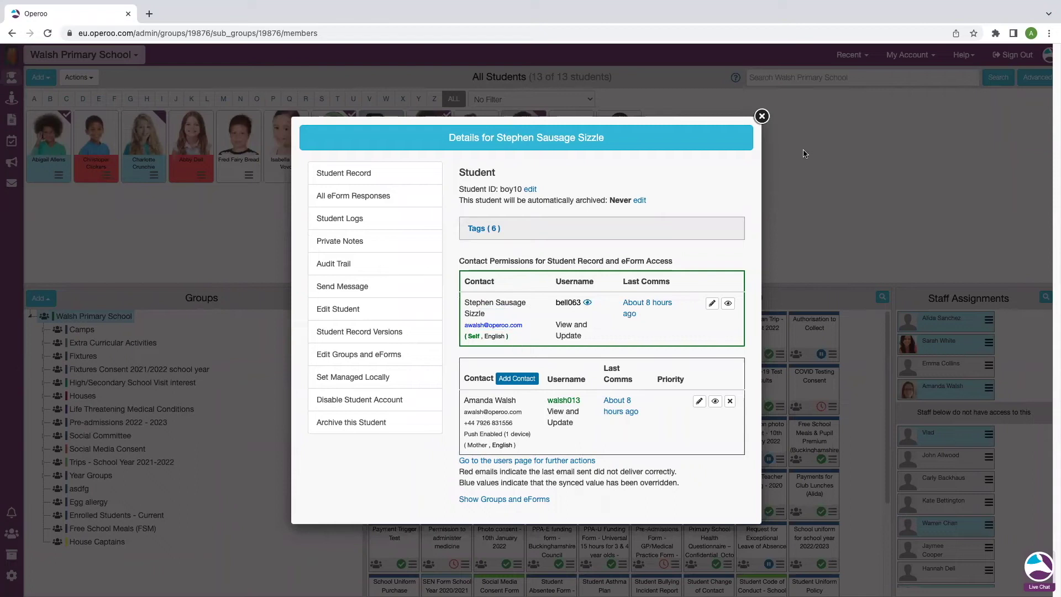
pyautogui.click(762, 116)
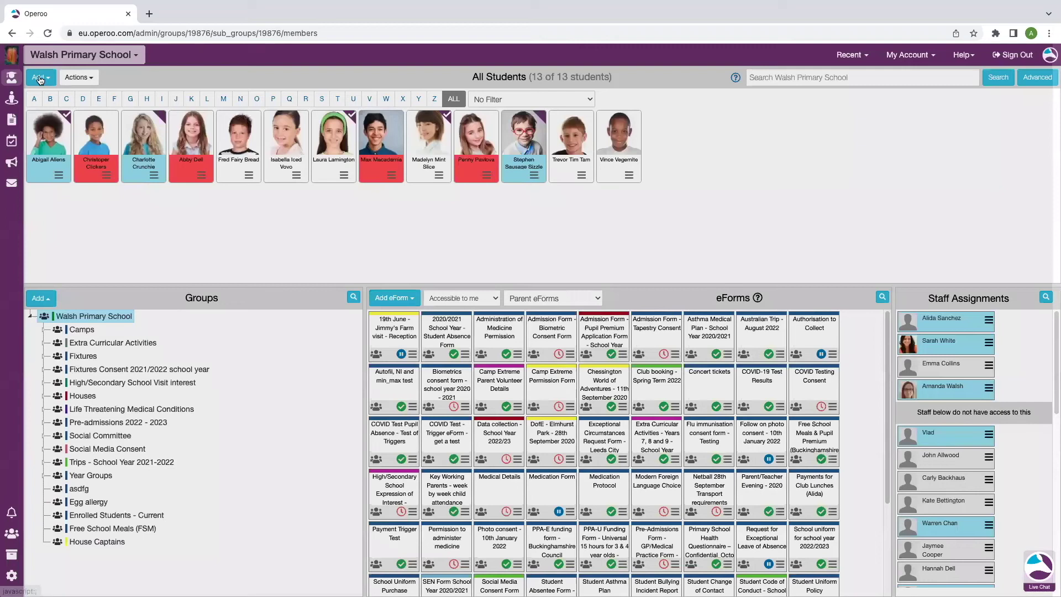
# Look up the CSV import option for student email addresses among the import choices, without starting an import
pyautogui.click(40, 78)
pyautogui.scroll(-2, 138, 217)
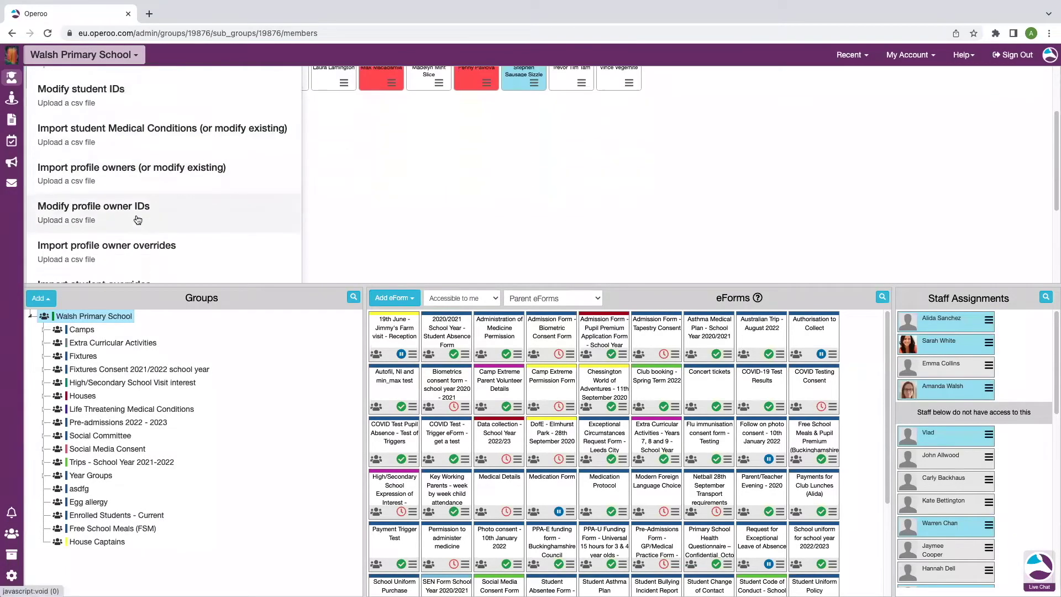
pyautogui.scroll(-3, 179, 246)
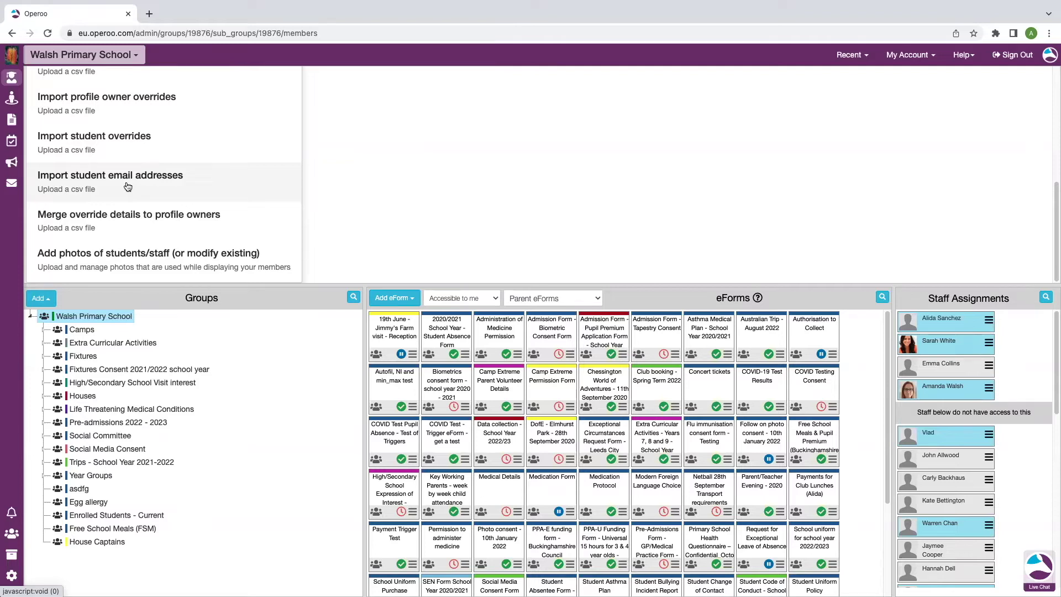
pyautogui.click(410, 150)
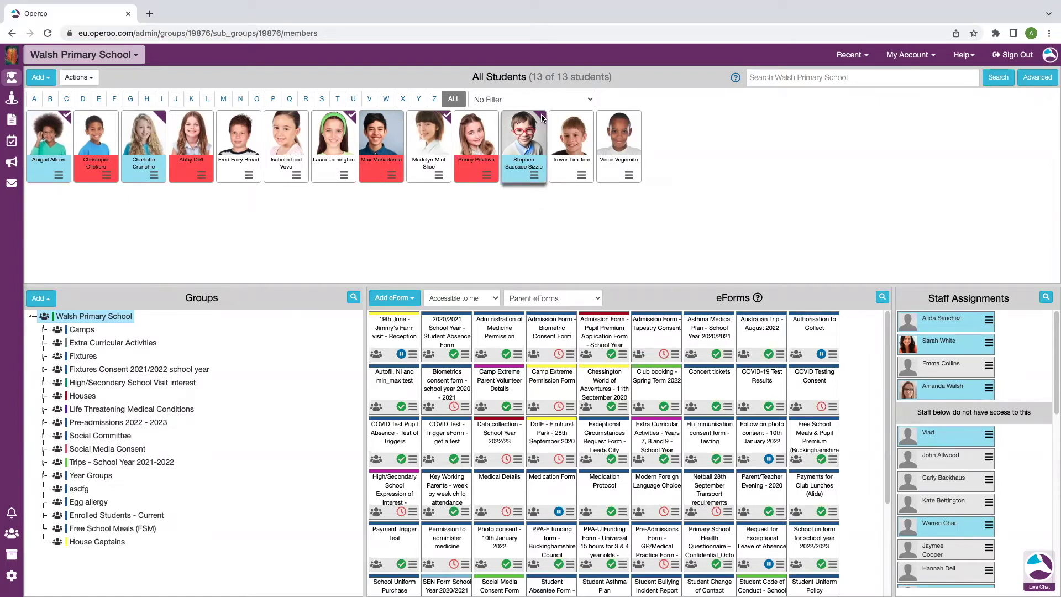
# Disable the account of the student with red glasses and check the student's details for the change
pyautogui.click(535, 179)
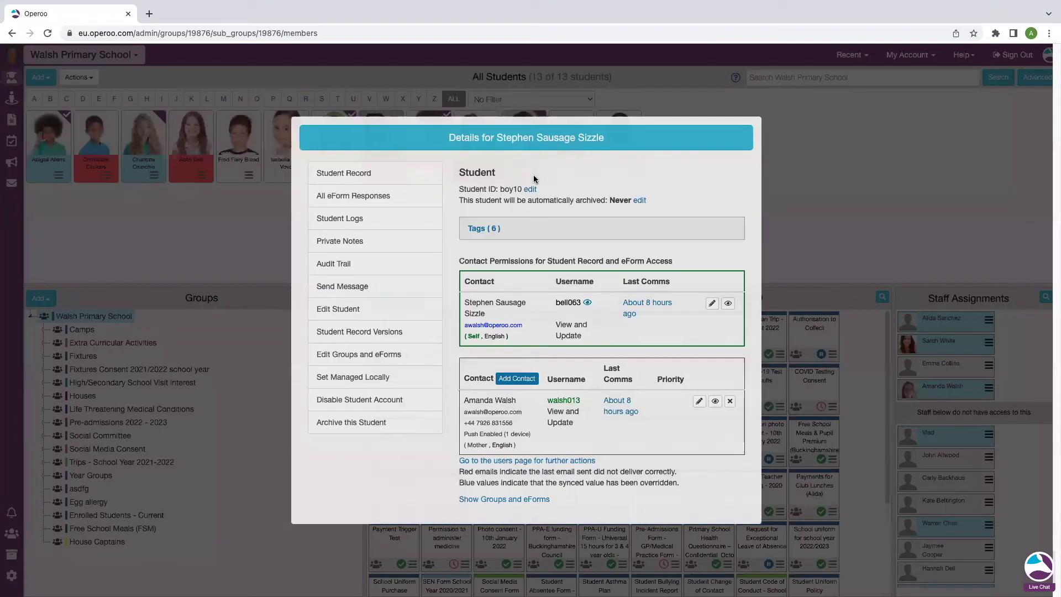
pyautogui.click(374, 399)
pyautogui.click(656, 218)
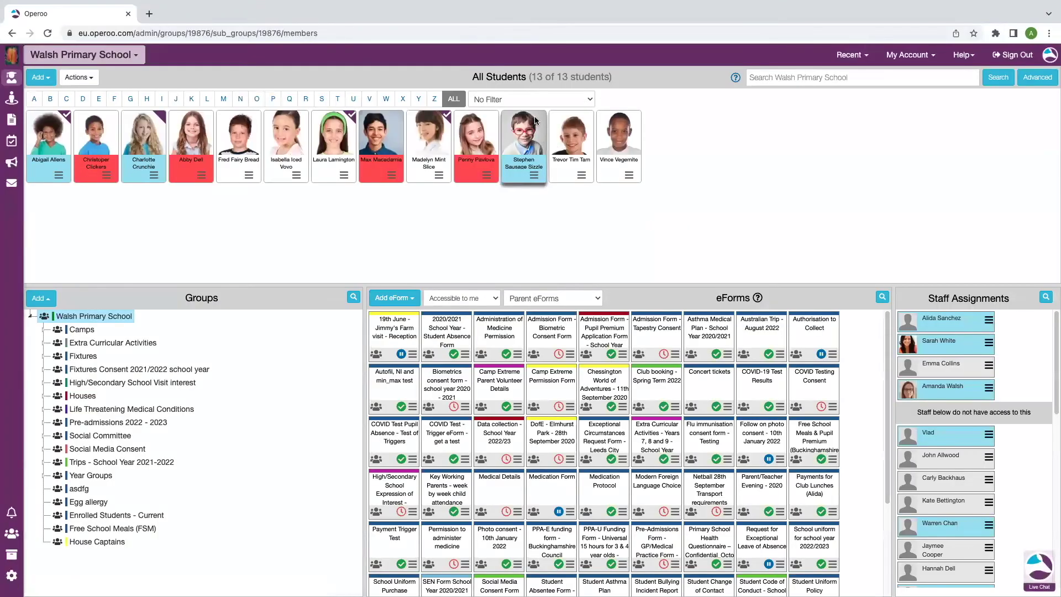
pyautogui.click(535, 181)
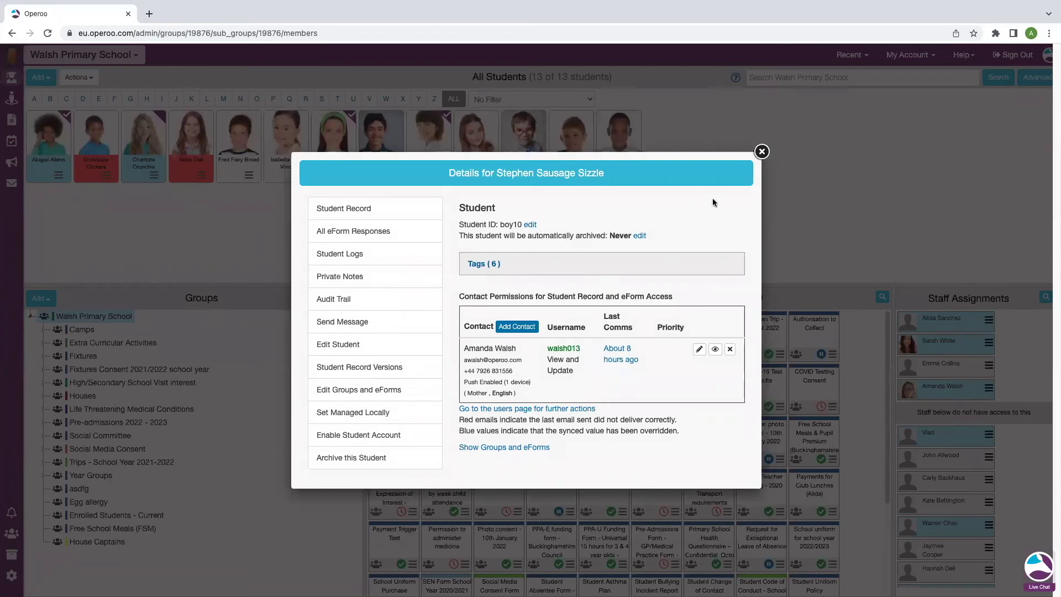
pyautogui.click(762, 152)
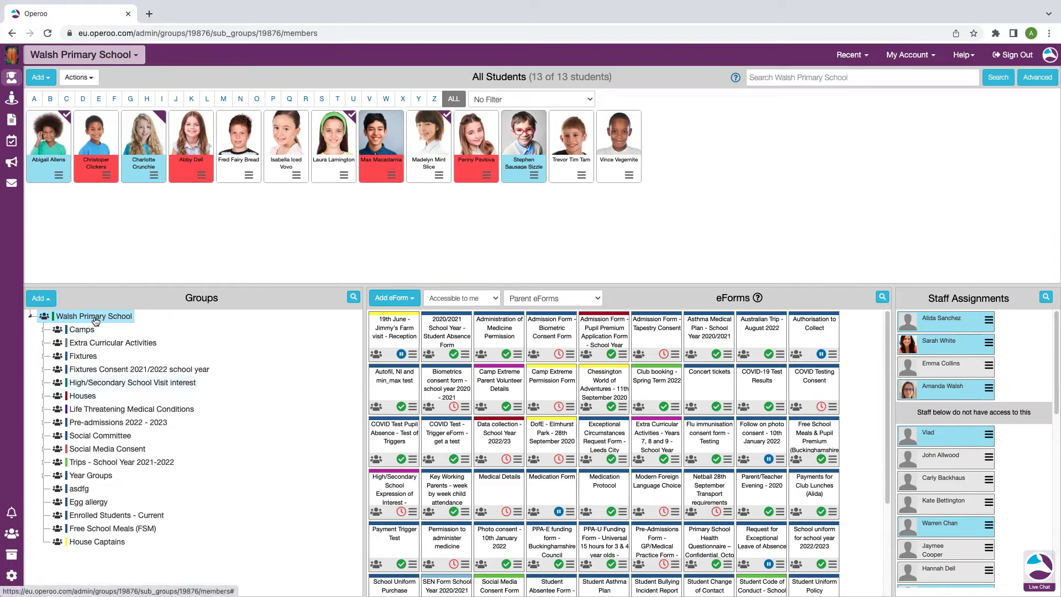
# Enable student accounts in bulk for all students displayed in the Year 6 group under Year Groups
pyautogui.click(44, 476)
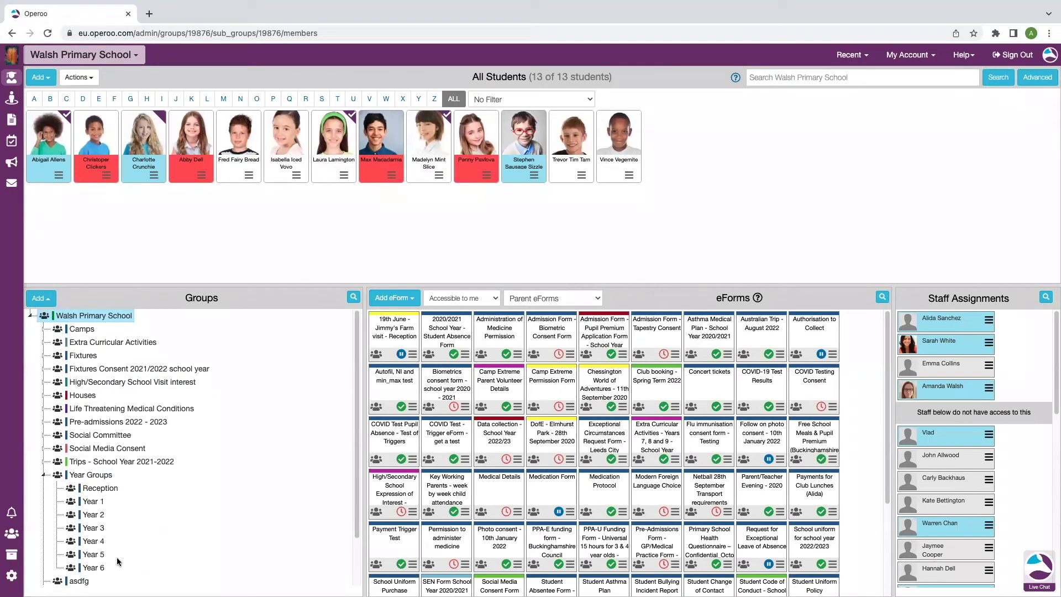
pyautogui.click(94, 568)
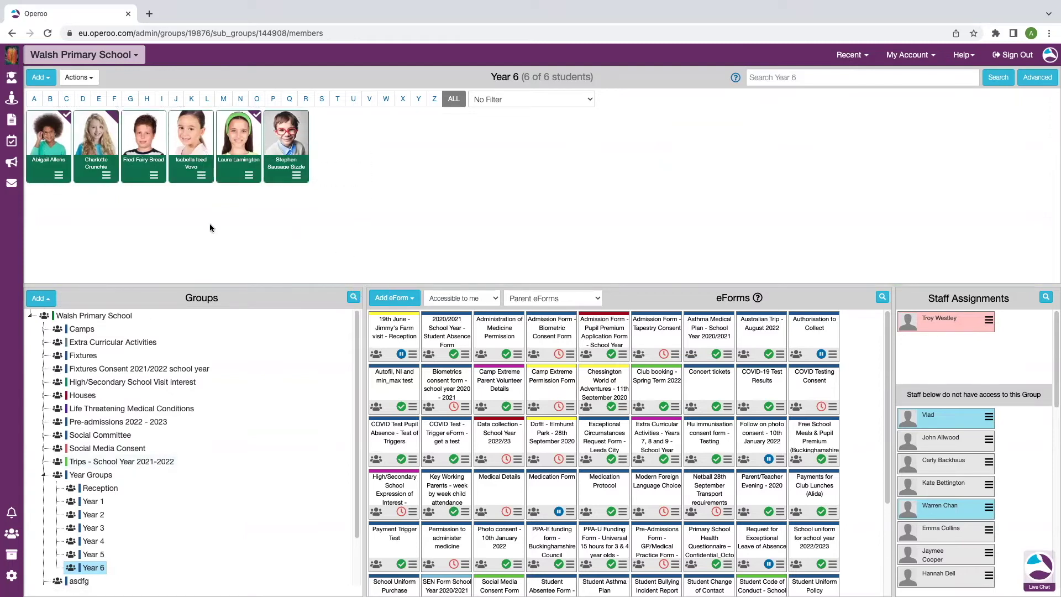
pyautogui.click(81, 77)
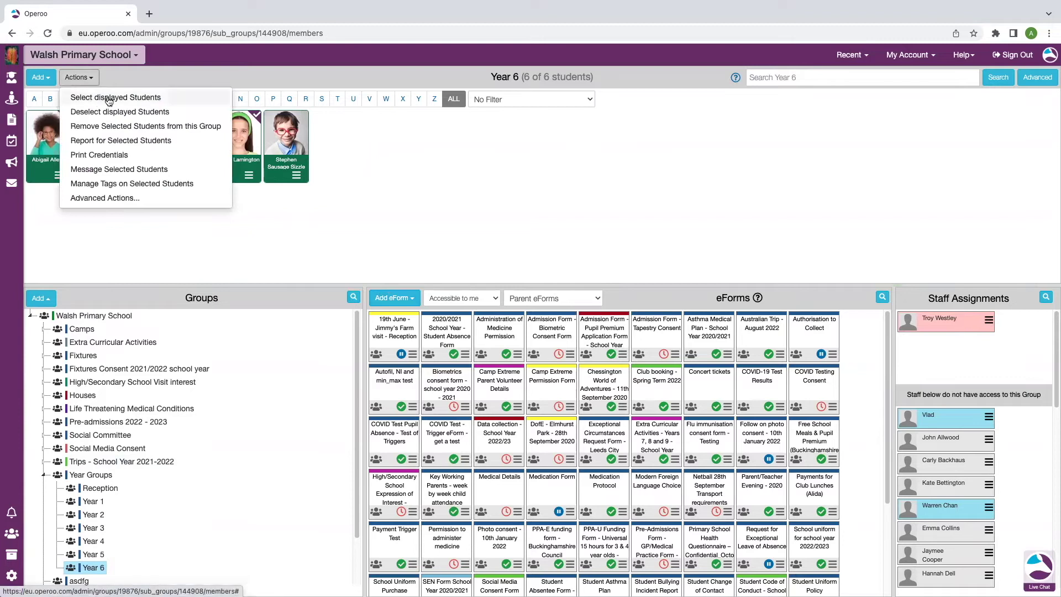
pyautogui.click(110, 98)
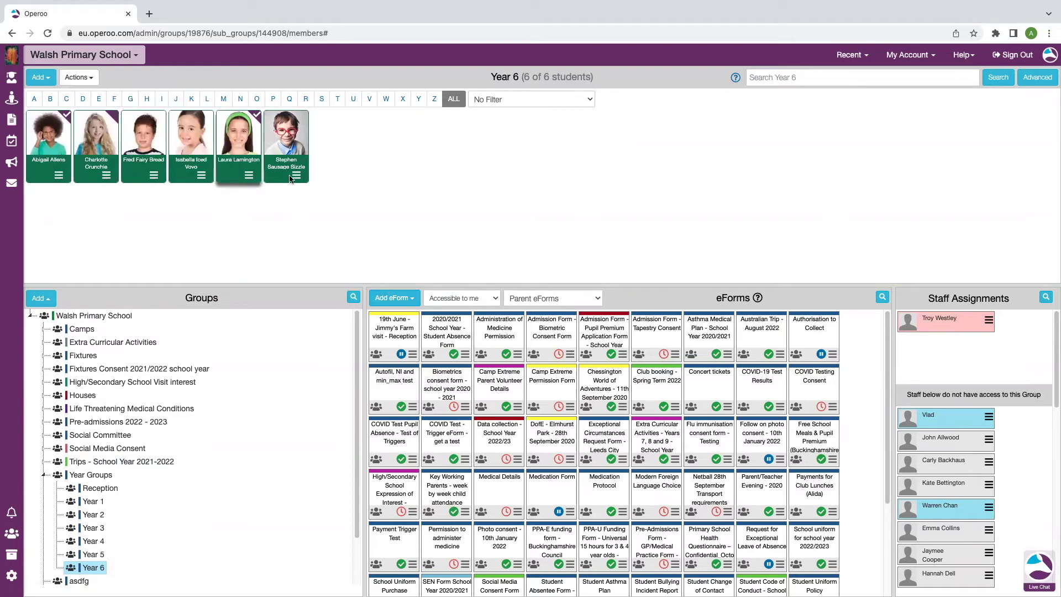
pyautogui.click(86, 79)
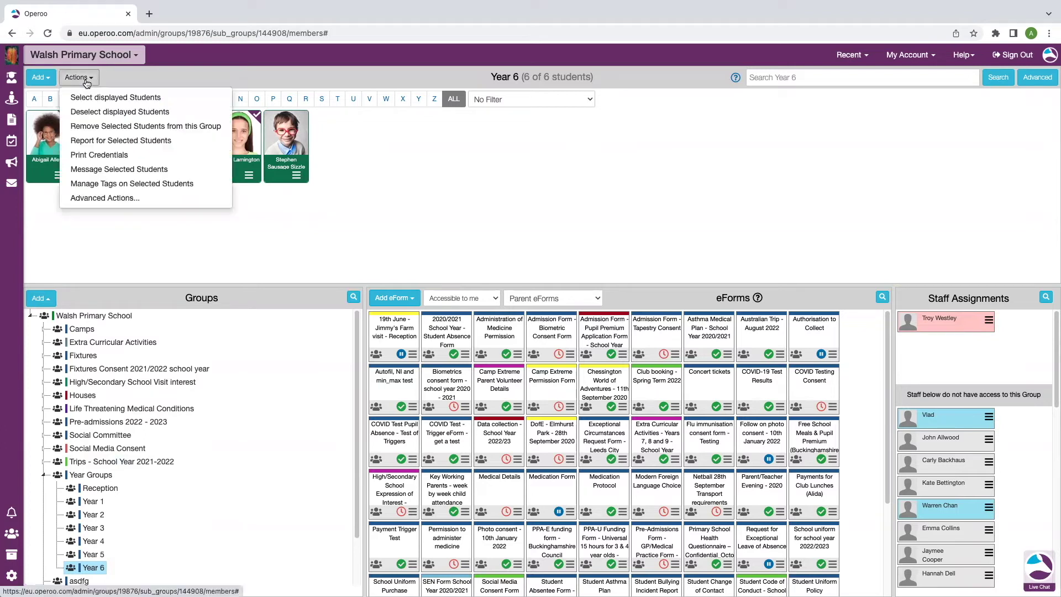
pyautogui.click(106, 198)
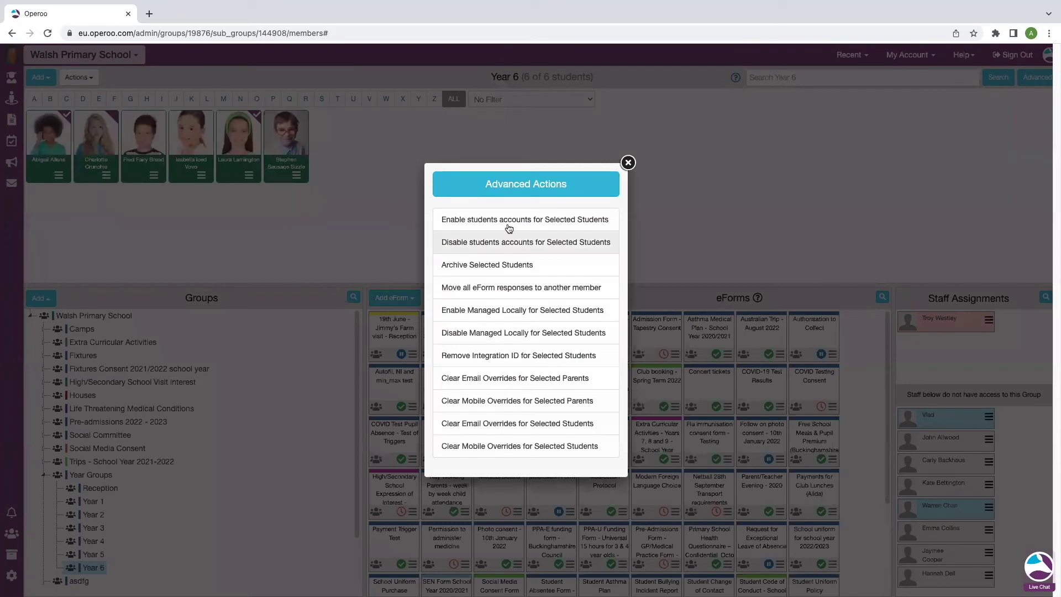
pyautogui.click(553, 222)
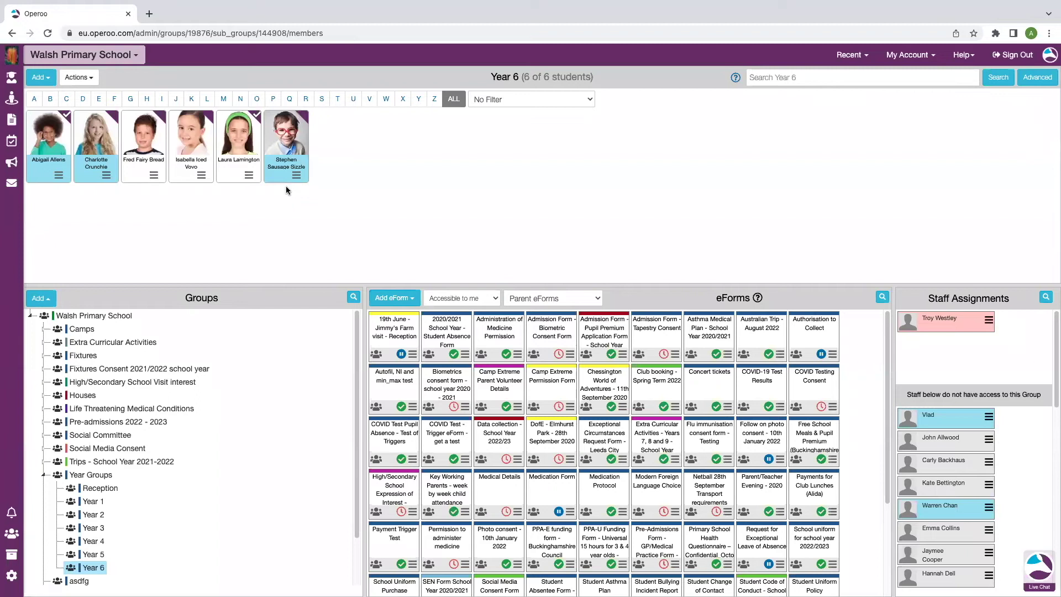
# Disable student accounts in bulk for all Year 6 students except the two whose photos carry a tick
pyautogui.moveTo(333, 187); pyautogui.dragTo(44, 122)
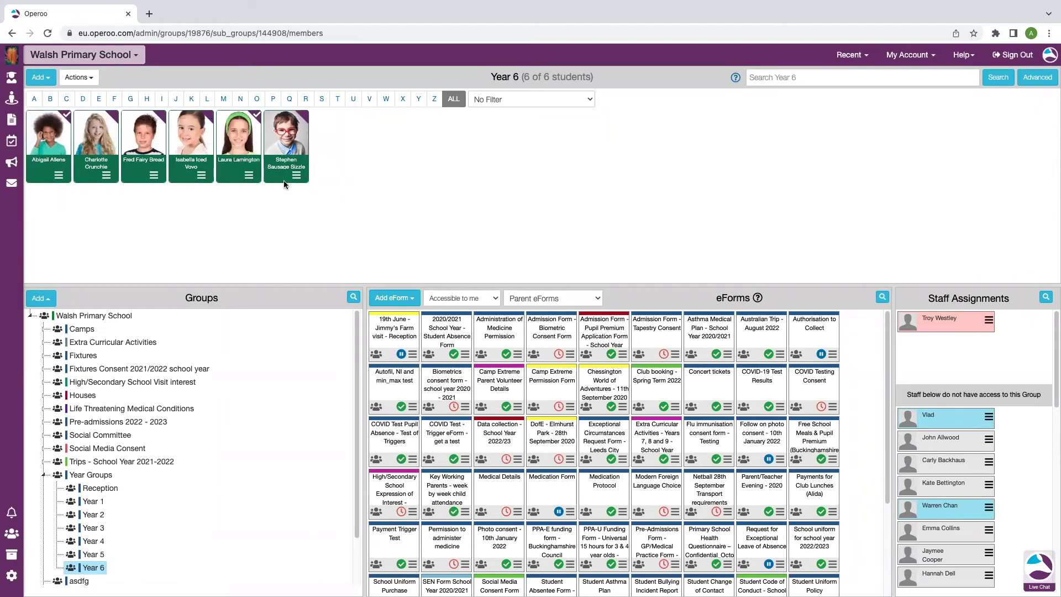
pyautogui.keyDown('super'); pyautogui.click(292, 139); pyautogui.keyUp('super')
pyautogui.keyDown('super'); pyautogui.click(251, 138); pyautogui.keyUp('super')
pyautogui.keyDown('super'); pyautogui.click(51, 139); pyautogui.keyUp('super')
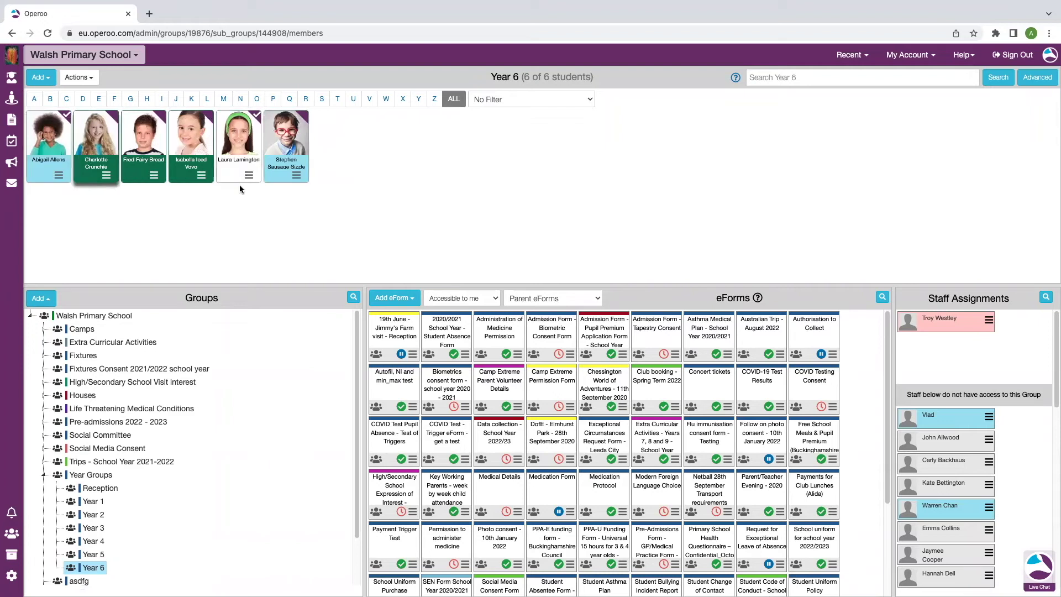
pyautogui.keyDown('super'); pyautogui.click(267, 152); pyautogui.keyUp('super')
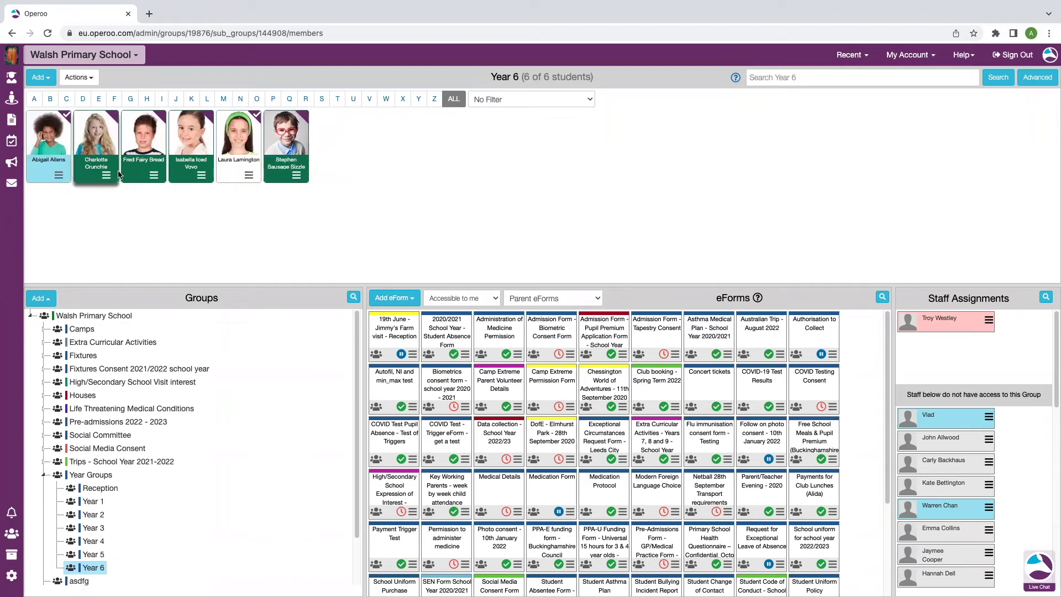
pyautogui.click(93, 81)
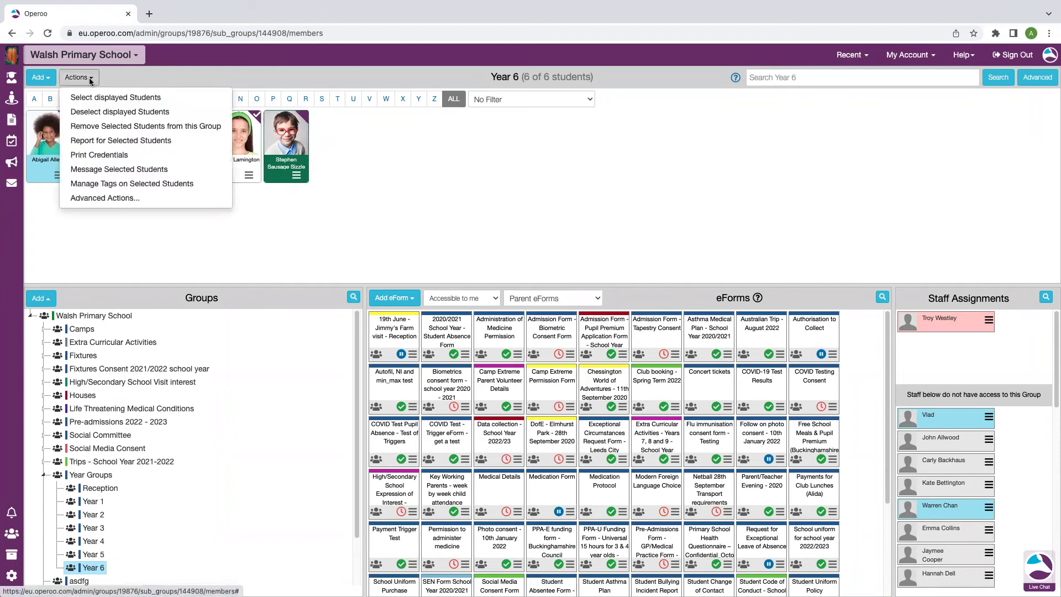
pyautogui.click(108, 198)
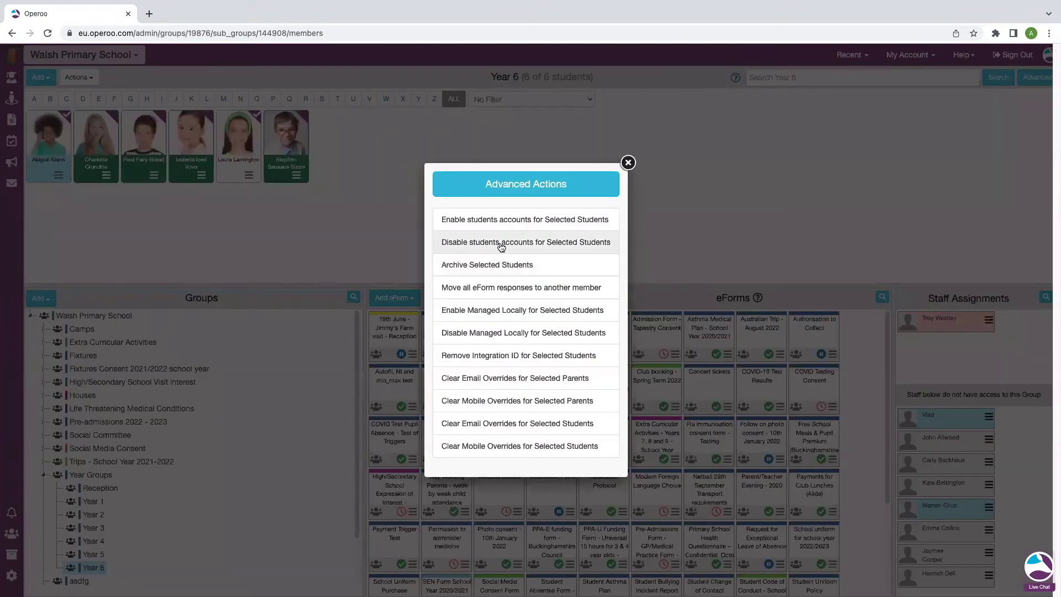
pyautogui.click(567, 244)
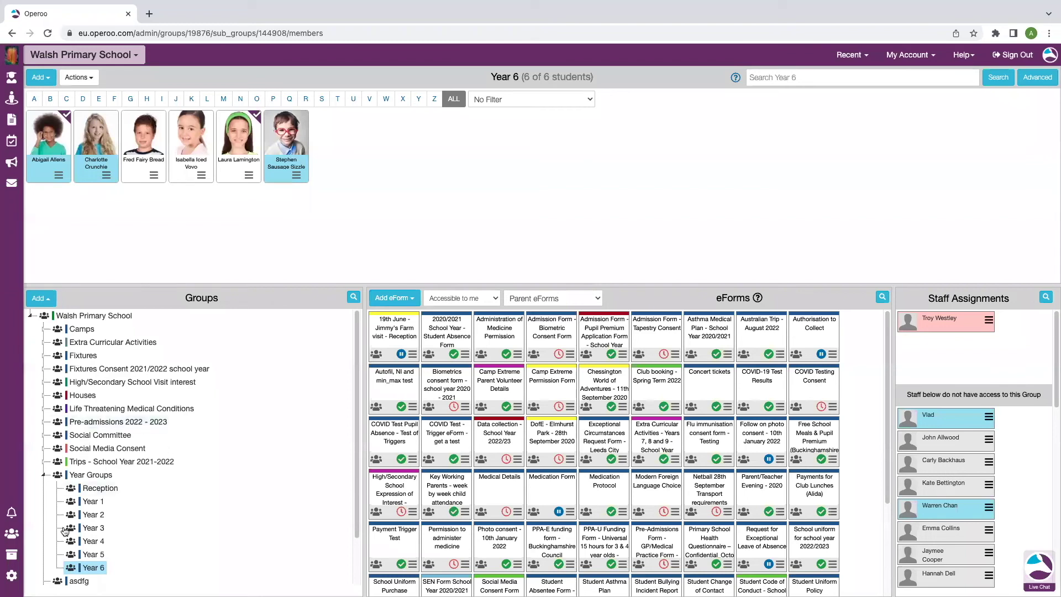
# Enable messaging for Student eForms in the organisation settings
pyautogui.click(22, 577)
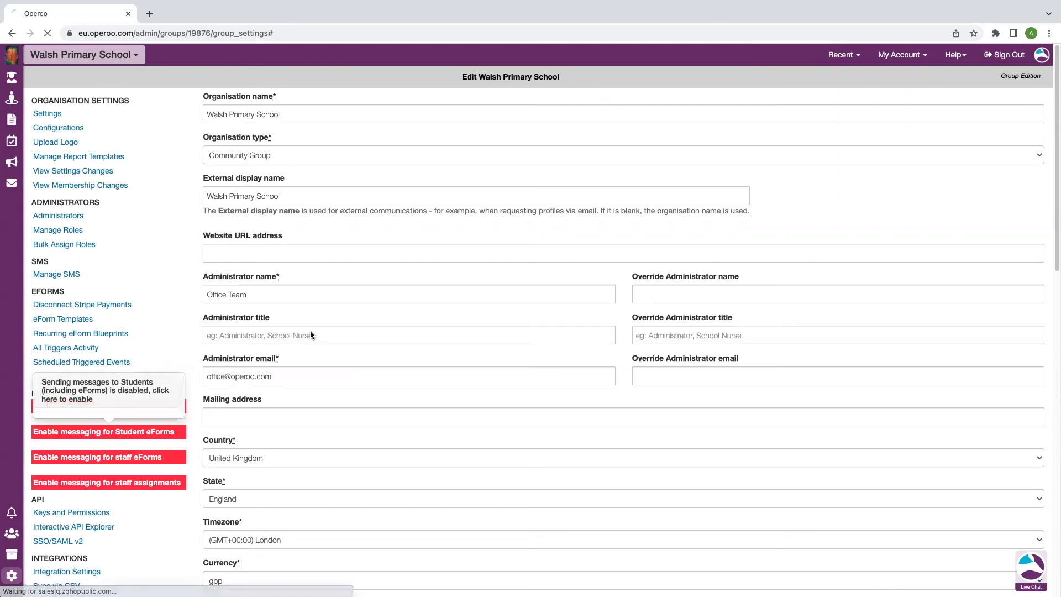
pyautogui.click(175, 437)
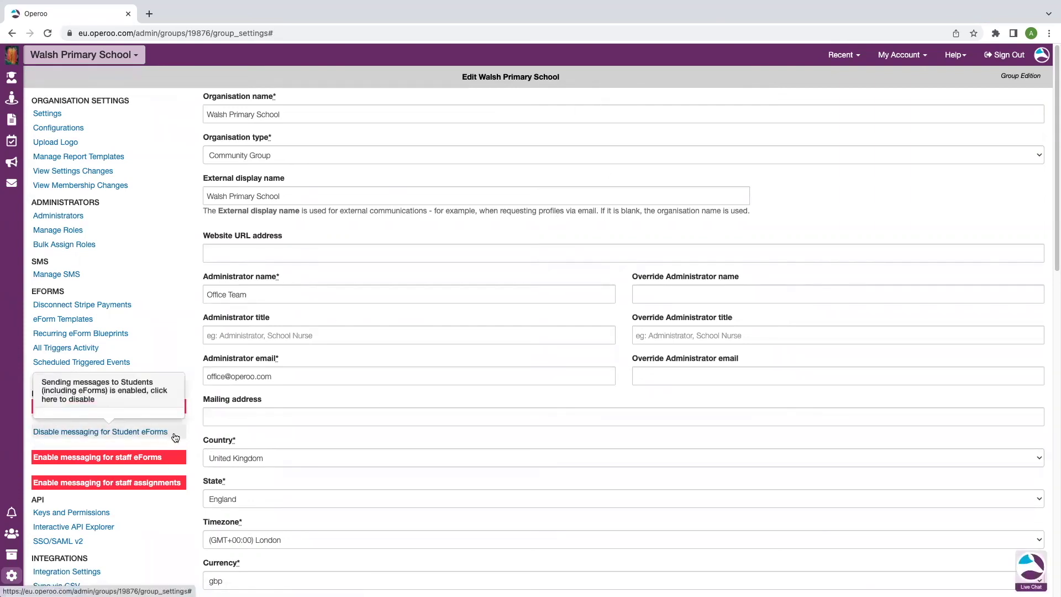
# Return to the All Students page, look up the option for adding a student form, and show Student eForms in the eForms list
pyautogui.click(10, 84)
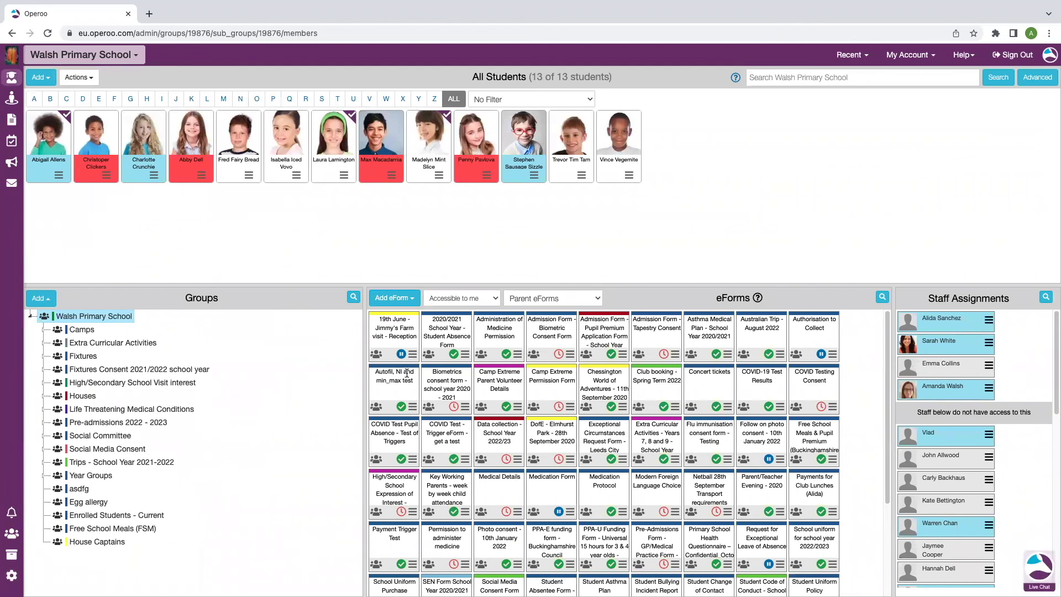
pyautogui.click(407, 301)
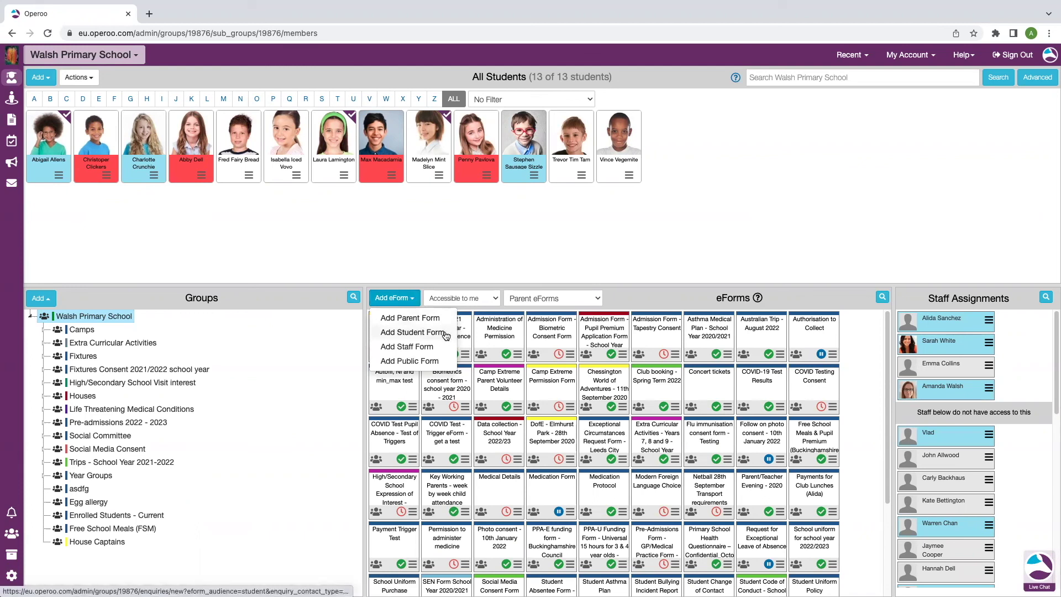
pyautogui.click(455, 248)
pyautogui.click(534, 305)
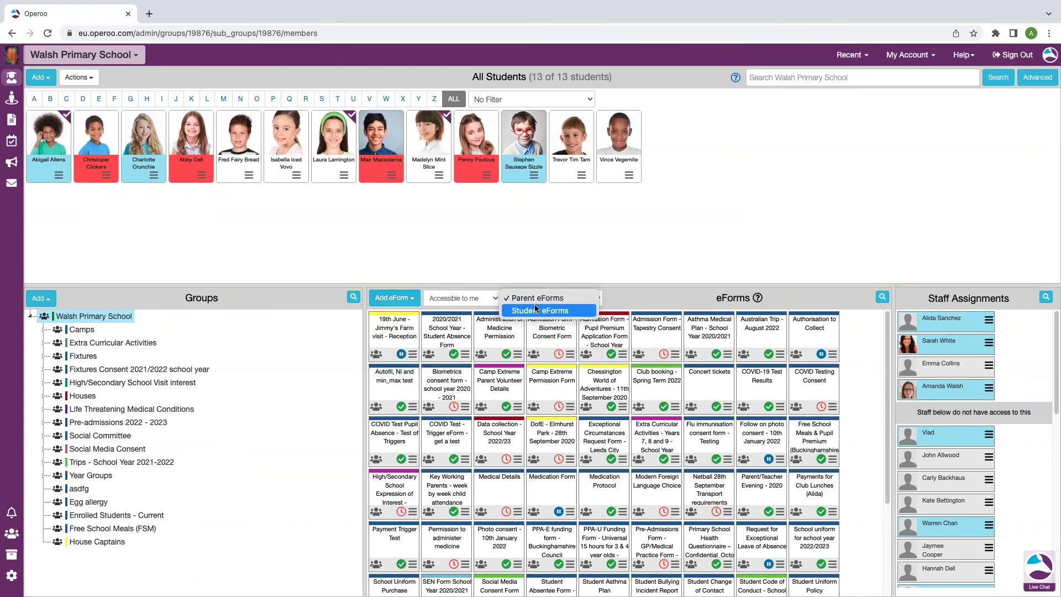
pyautogui.click(557, 312)
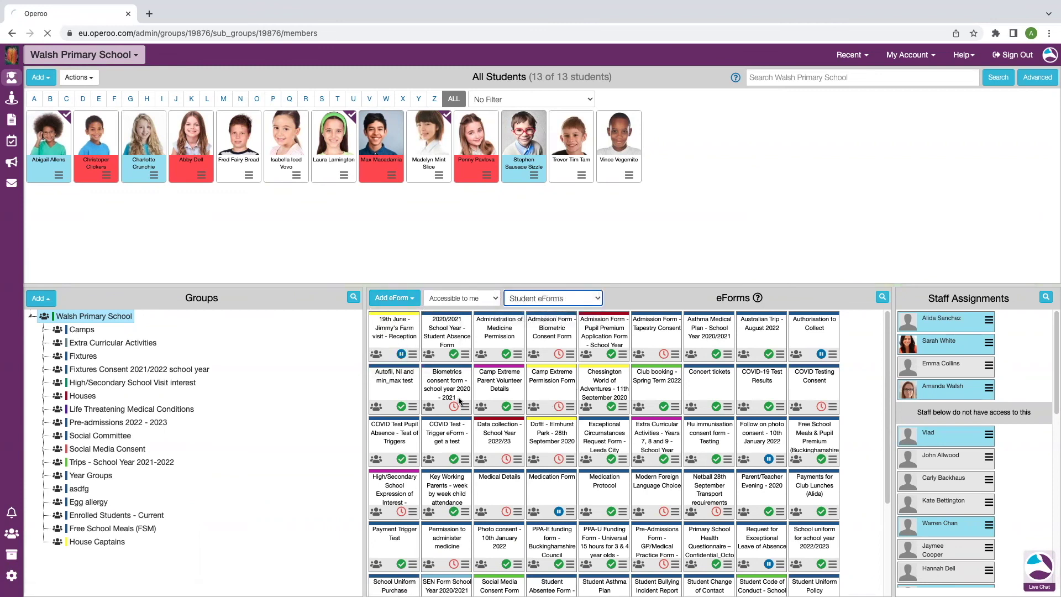